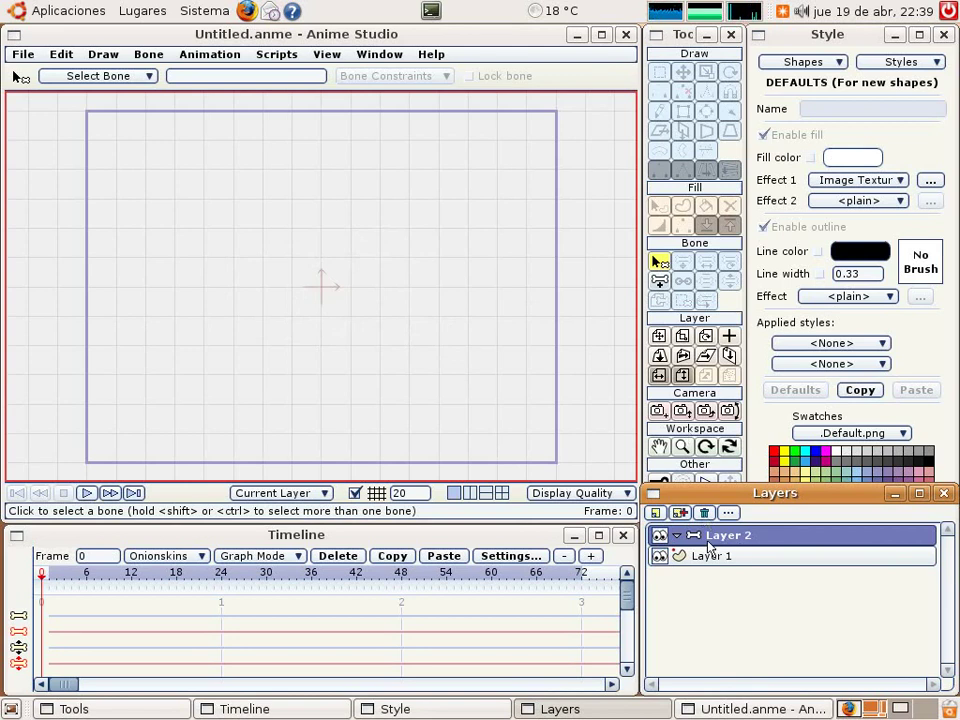
Add a horizontal bone in the upper left of the canvas and name it master
{"action": "left_click", "coordinate": [659, 282]}
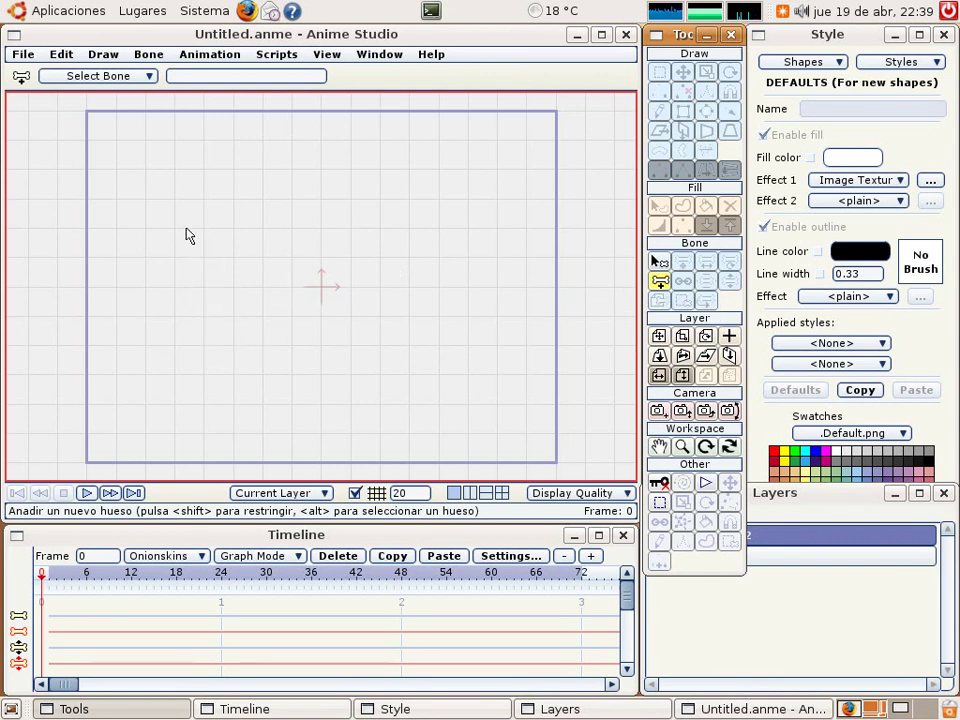
{"action": "left_click_drag", "start_coordinate": [147, 170], "coordinate": [263, 171]}
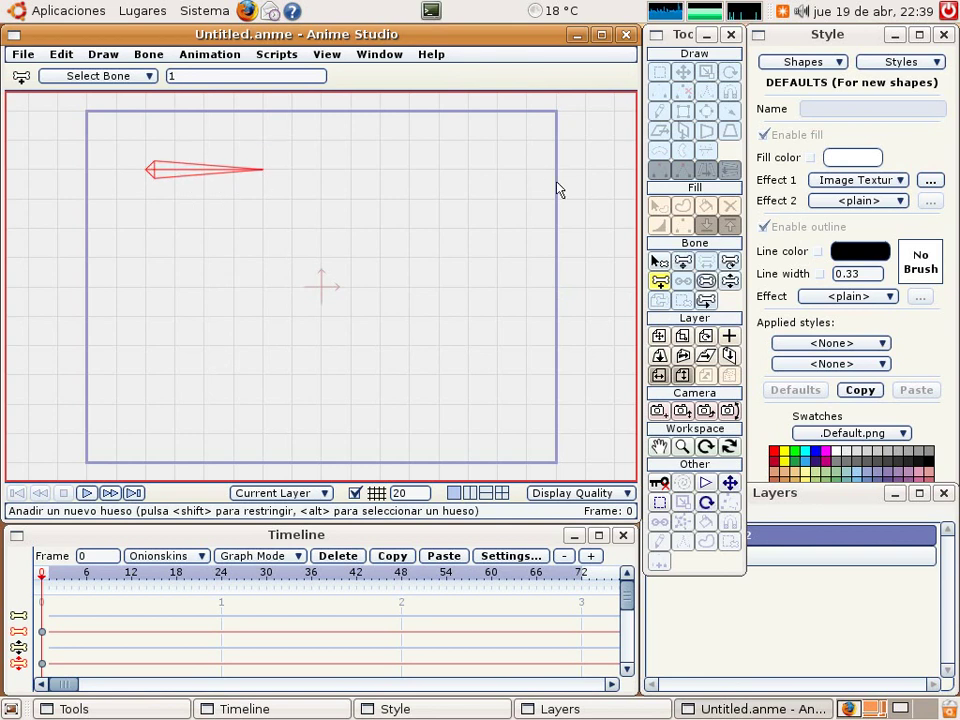
{"action": "left_click", "coordinate": [200, 80]}
Draw a separate three-bone chain below the master bone: two stacked vertical bones ending in a short bone pointing left
{"action": "left_click", "coordinate": [659, 261]}
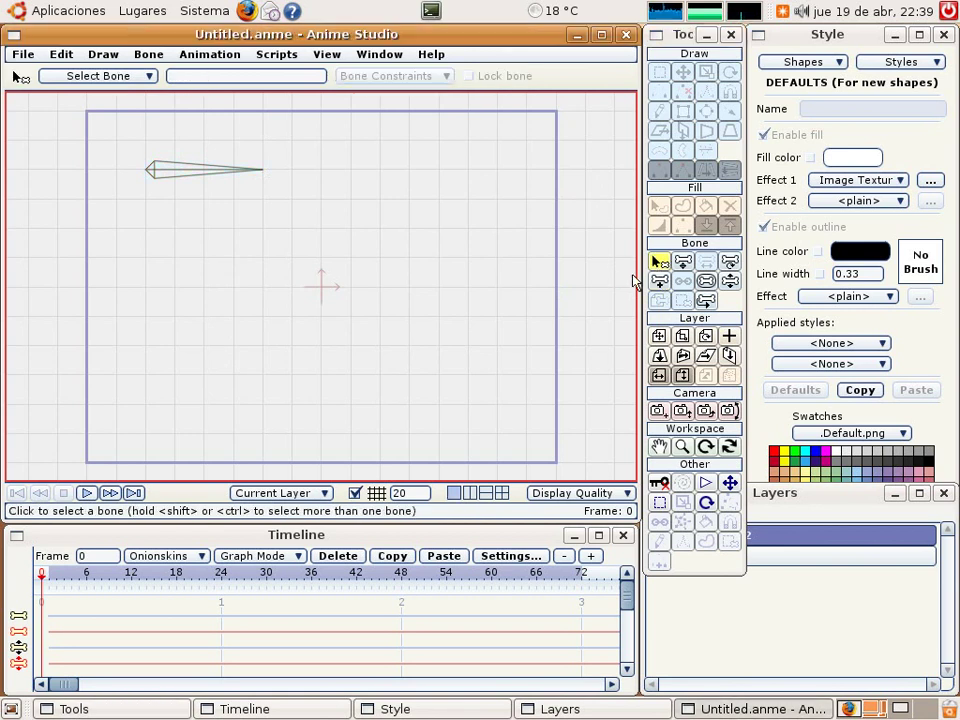
{"action": "left_click", "coordinate": [659, 281]}
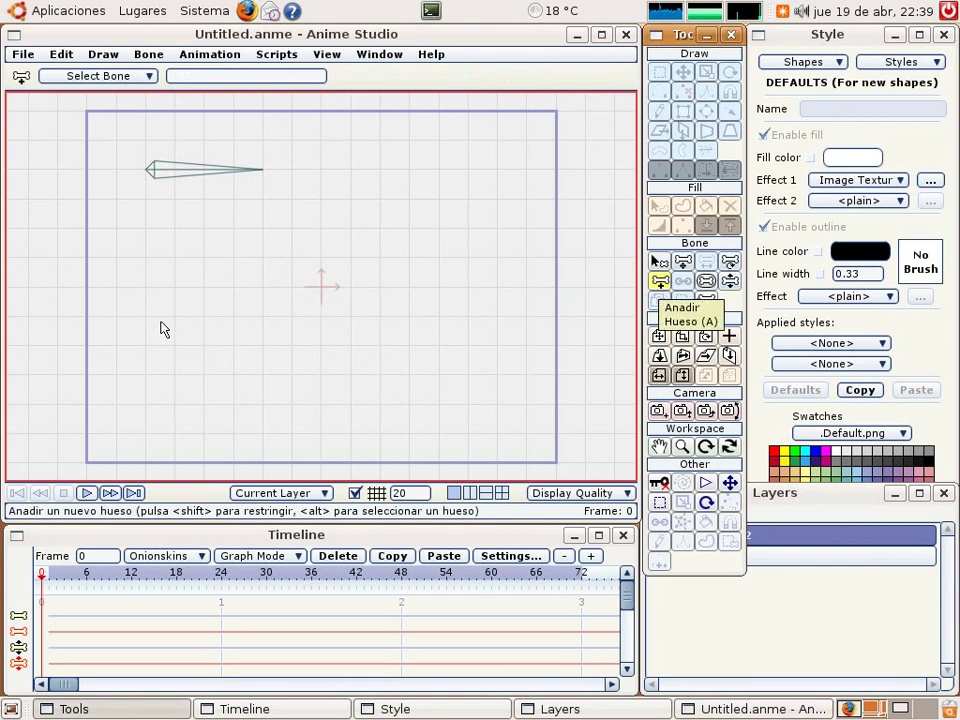
{"action": "left_click_drag", "start_coordinate": [145, 316], "coordinate": [117, 200]}
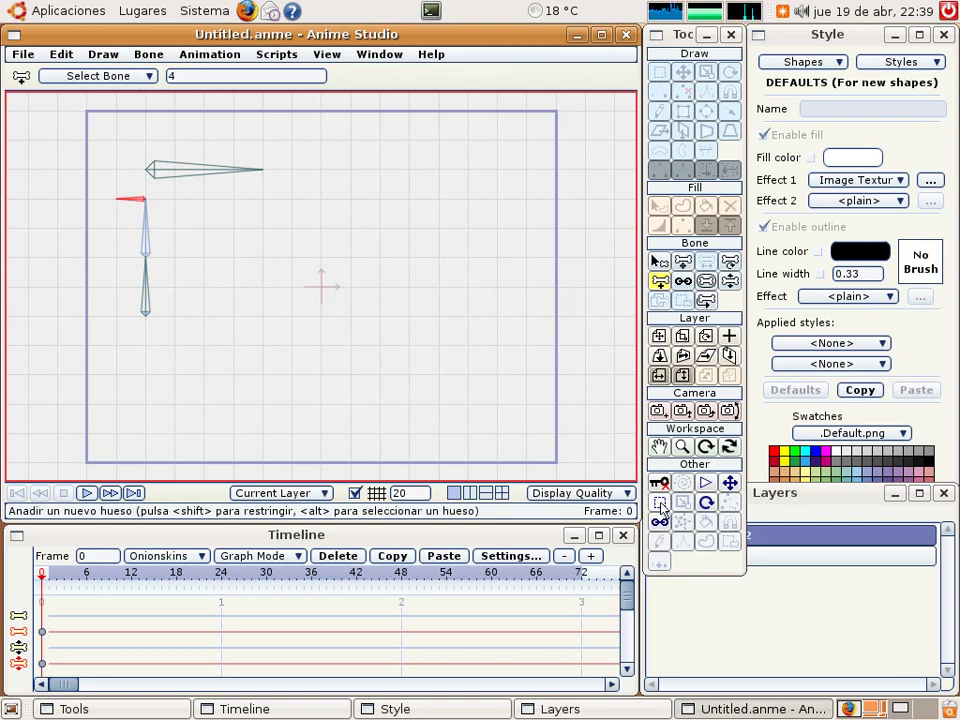
Select all three bones of the chain and set master as their angle control bone
{"action": "left_click", "coordinate": [660, 503]}
{"action": "left_click", "coordinate": [184, 336]}
{"action": "left_click_drag", "start_coordinate": [168, 332], "coordinate": [168, 218]}
{"action": "left_click_drag", "start_coordinate": [121, 304], "coordinate": [120, 298]}
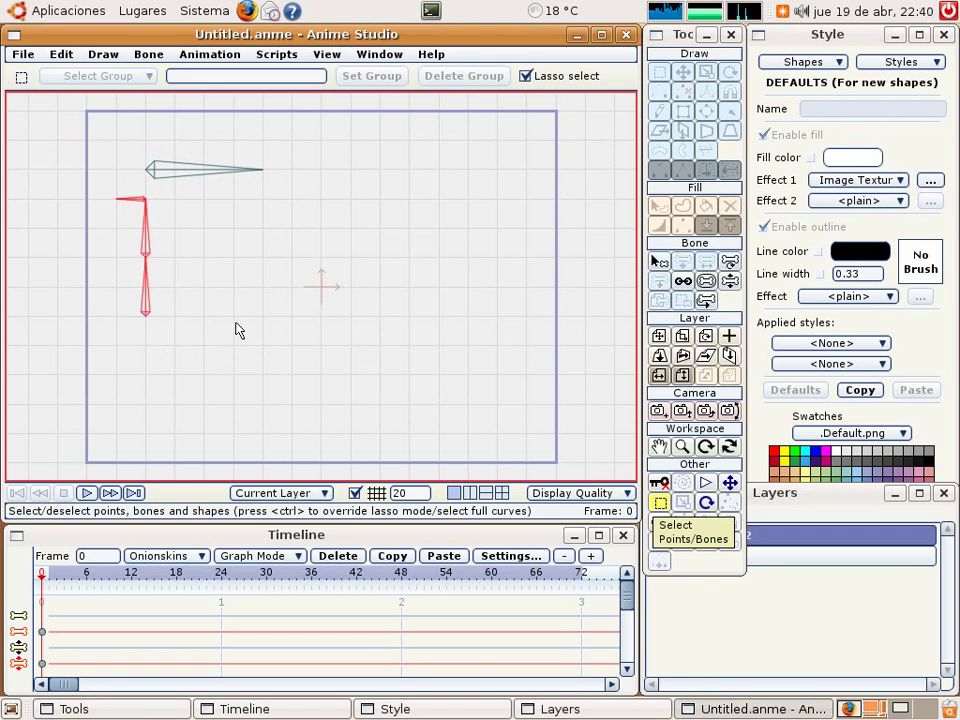
{"action": "left_click", "coordinate": [658, 263]}
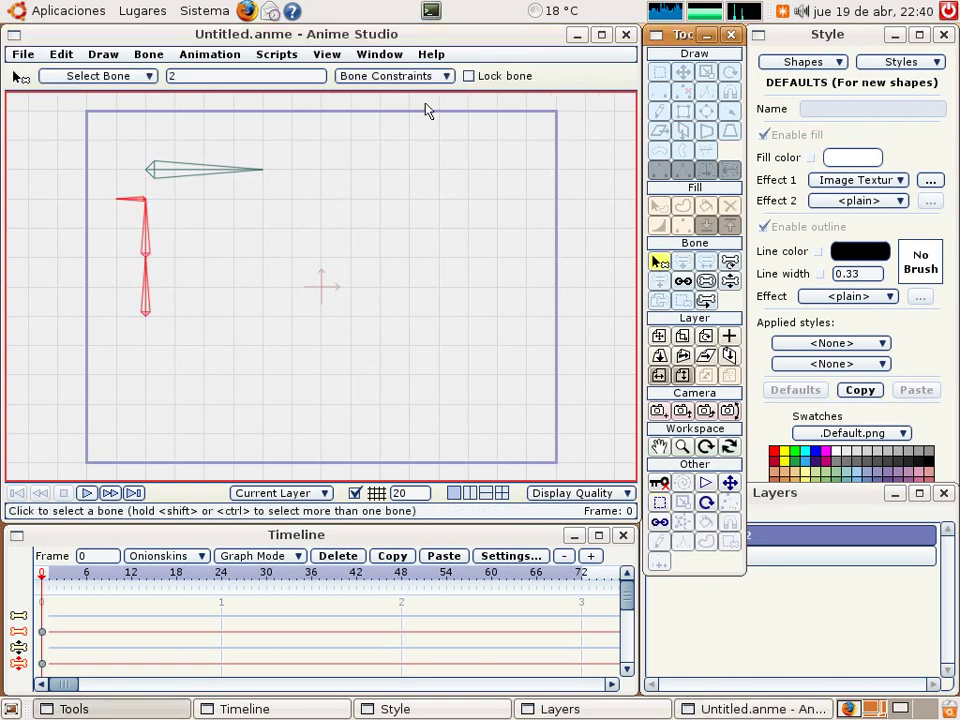
{"action": "left_click", "coordinate": [398, 77]}
{"action": "left_click", "coordinate": [420, 158]}
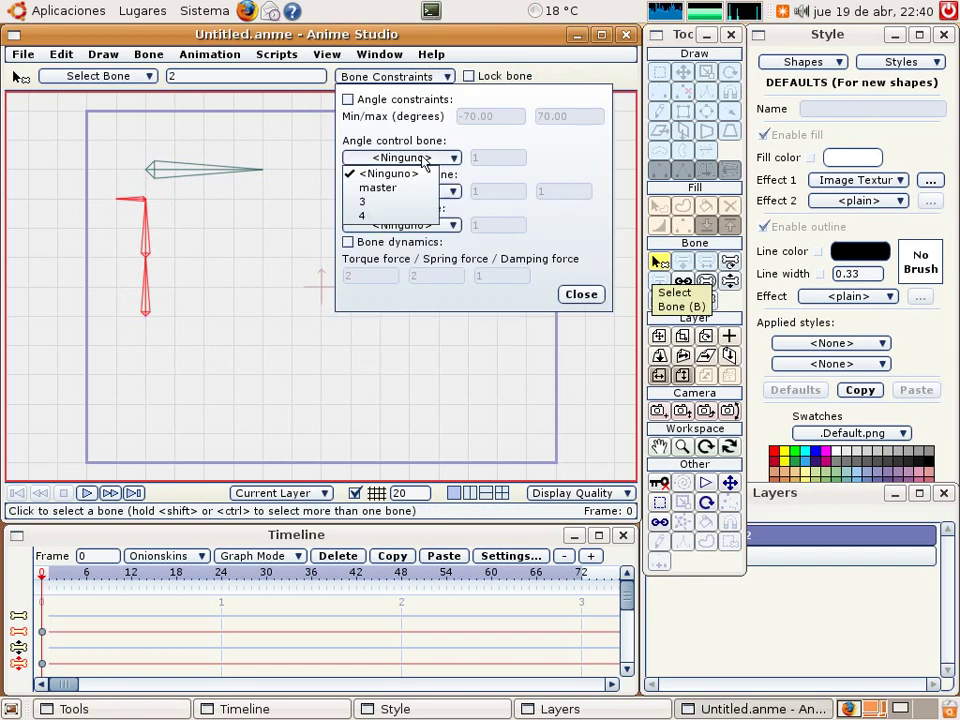
{"action": "left_click", "coordinate": [420, 187]}
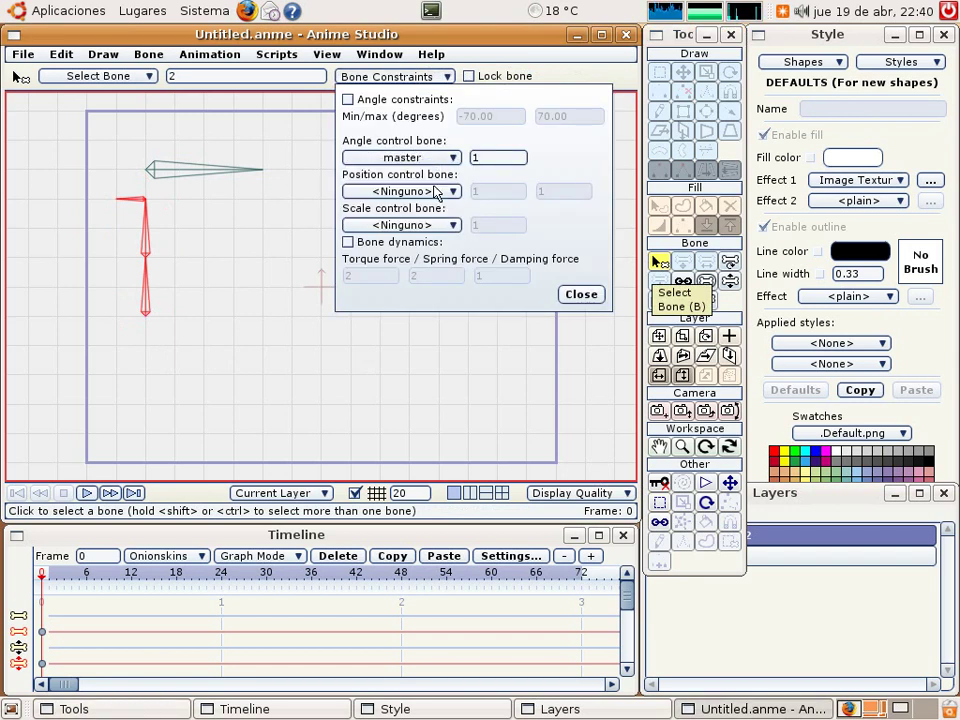
Change the angle control multiplier of the chain's middle bone and deselect all bones
{"action": "left_click", "coordinate": [153, 248]}
{"action": "left_click_drag", "start_coordinate": [486, 158], "coordinate": [378, 147]}
{"action": "left_click", "coordinate": [578, 297]}
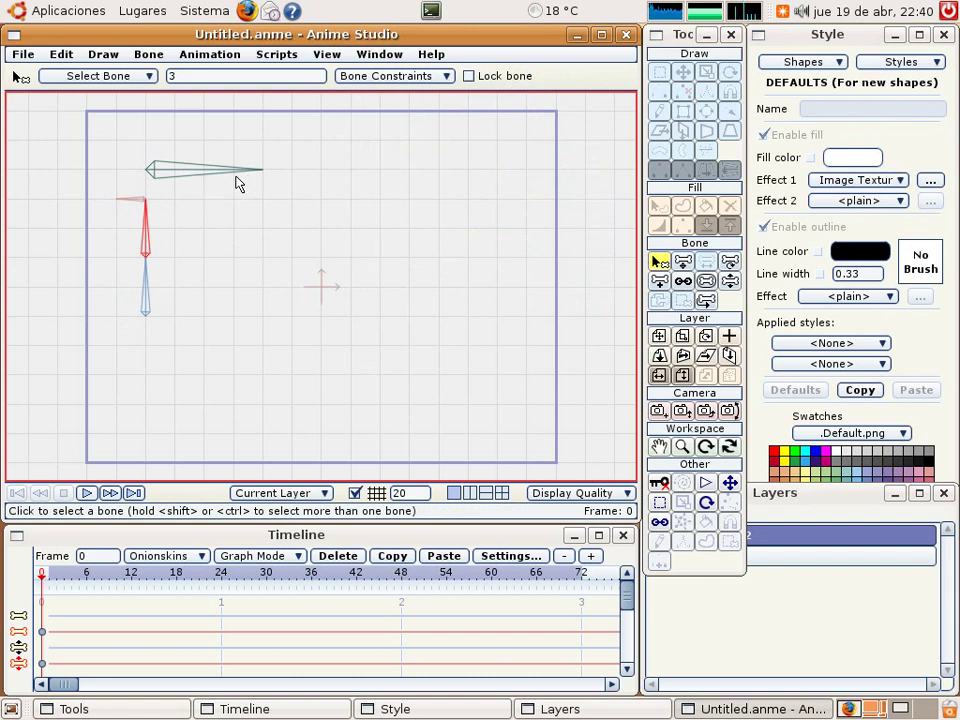
{"action": "left_click", "coordinate": [582, 313]}
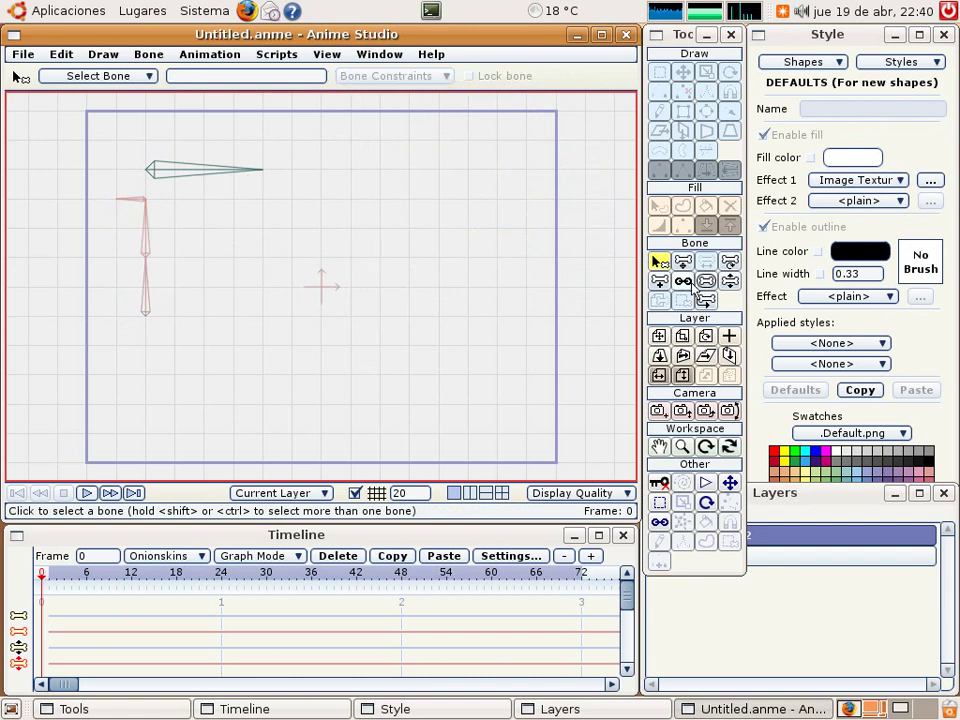
Test the angle control by rotating the master bone with Manipulate Bones
{"action": "left_click", "coordinate": [730, 282]}
{"action": "left_click_drag", "start_coordinate": [250, 152], "coordinate": [174, 166]}
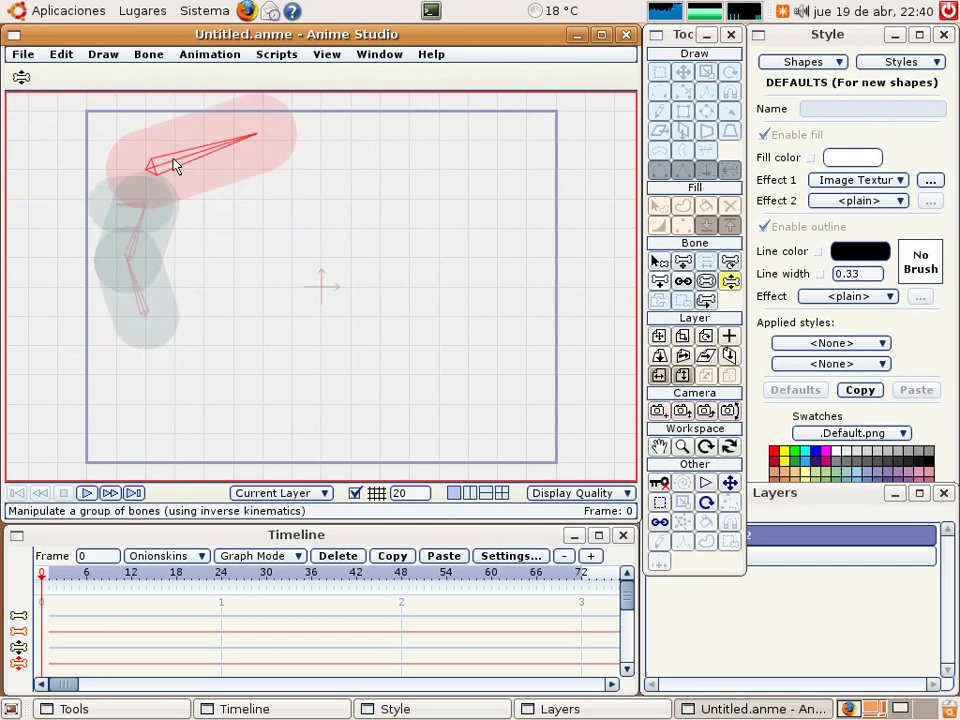
{"action": "left_click", "coordinate": [659, 261]}
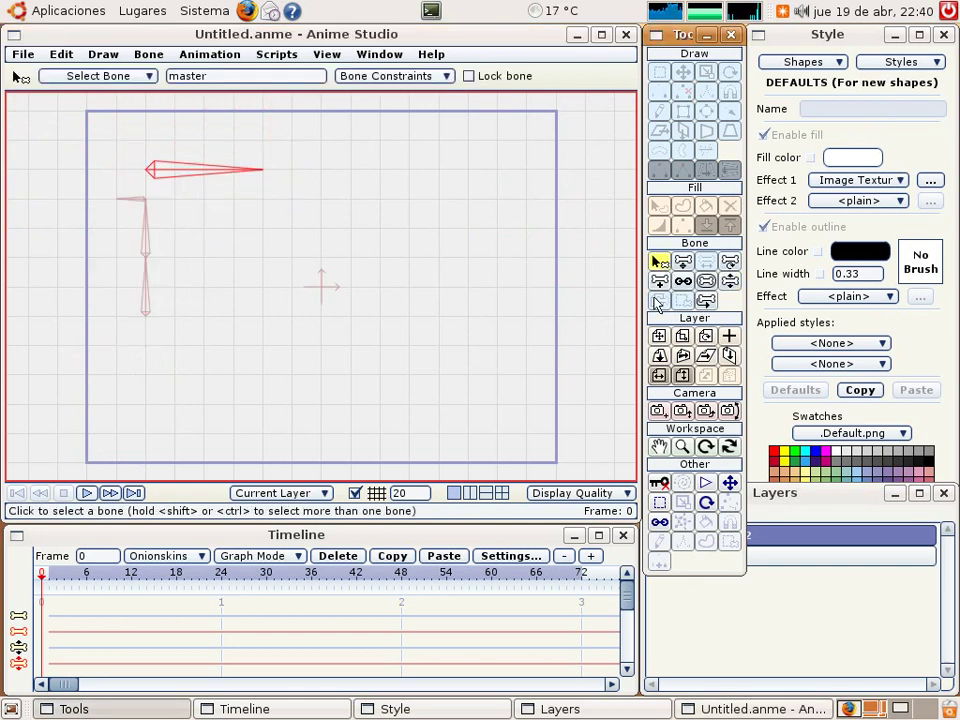
Examine the parent links between the three chain bones with the Reparent Bone tool
{"action": "left_click", "coordinate": [683, 281]}
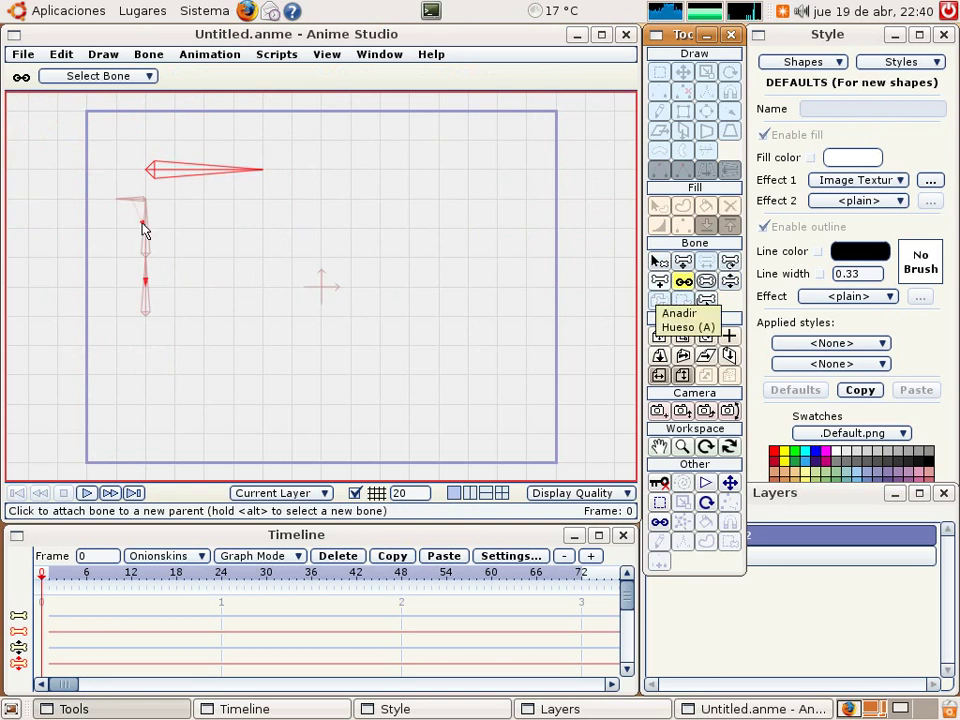
{"action": "scroll", "coordinate": [154, 245], "scroll_direction": "up", "scroll_amount": 5}
{"action": "left_click_drag", "start_coordinate": [156, 246], "coordinate": [496, 263]}
{"action": "scroll", "coordinate": [380, 315], "scroll_direction": "up", "scroll_amount": 3}
{"action": "scroll", "coordinate": [496, 263], "scroll_direction": "down", "scroll_amount": 1}
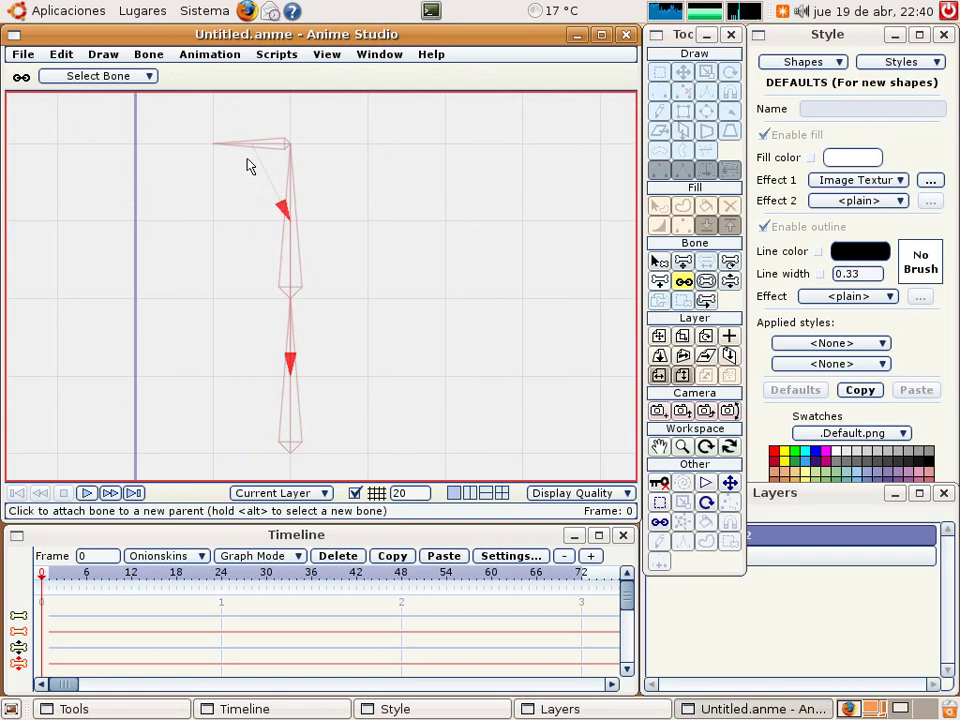
{"action": "scroll", "coordinate": [283, 311], "scroll_direction": "down", "scroll_amount": 5}
{"action": "left_click_drag", "start_coordinate": [397, 276], "coordinate": [249, 259]}
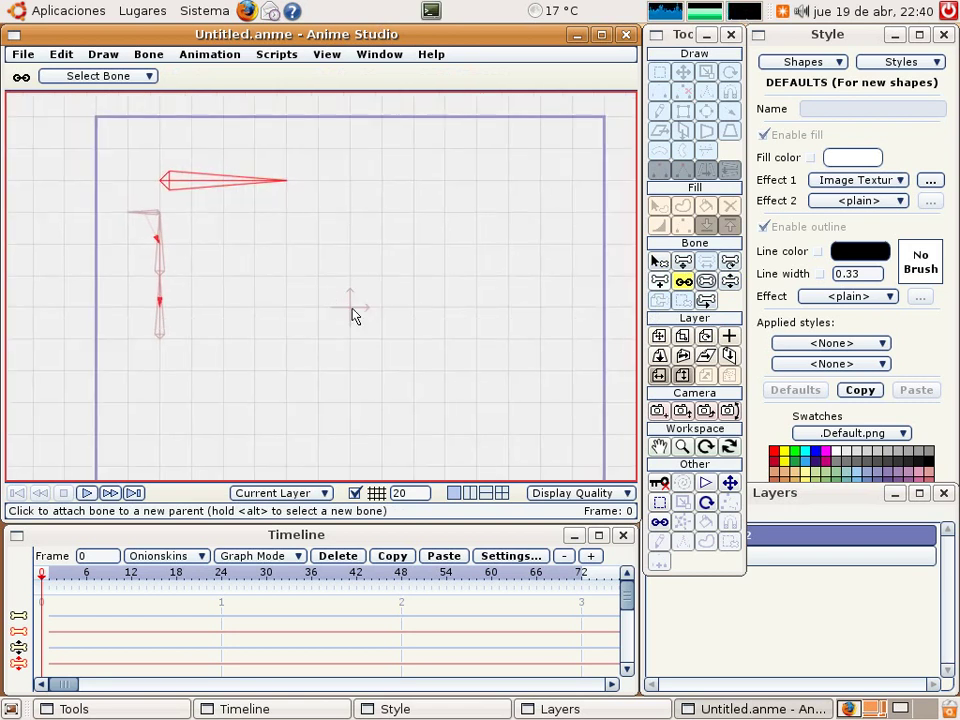
Add a short vertical bone at the canvas origin as a child of the chain's short end bone
{"action": "left_click", "coordinate": [150, 219]}
{"action": "left_click", "coordinate": [659, 261]}
{"action": "left_click", "coordinate": [155, 217]}
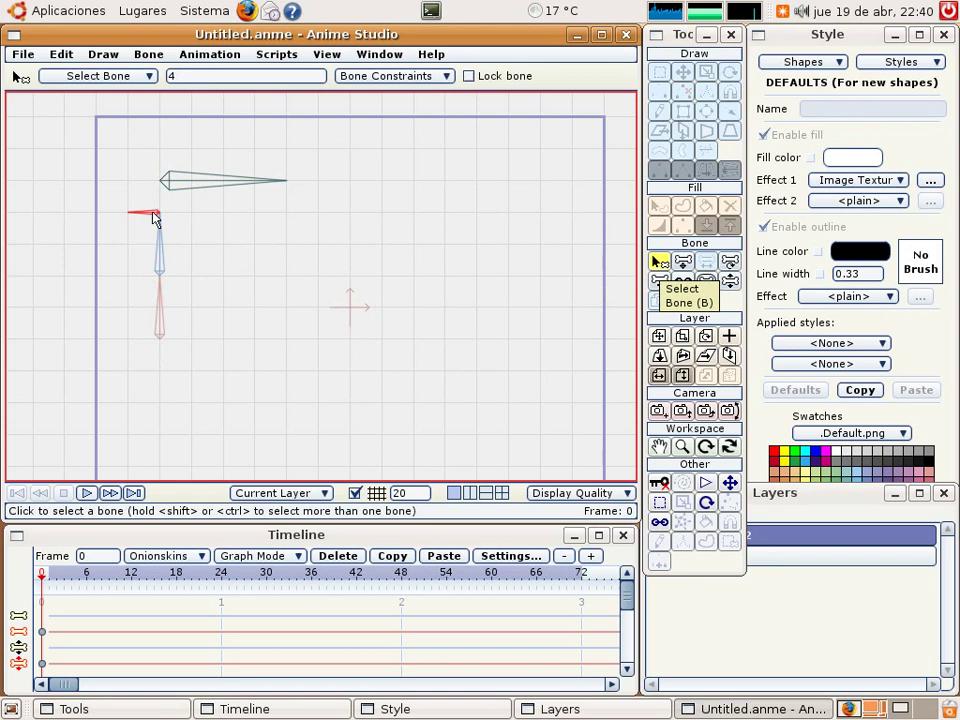
{"action": "left_click", "coordinate": [661, 282]}
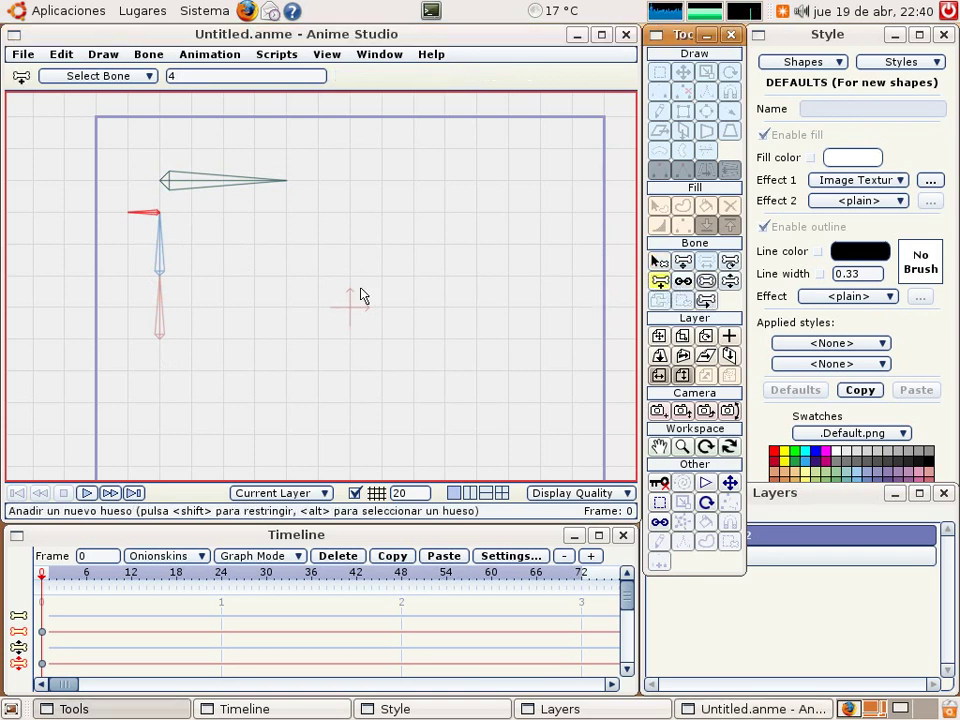
{"action": "left_click_drag", "start_coordinate": [350, 305], "coordinate": [350, 277]}
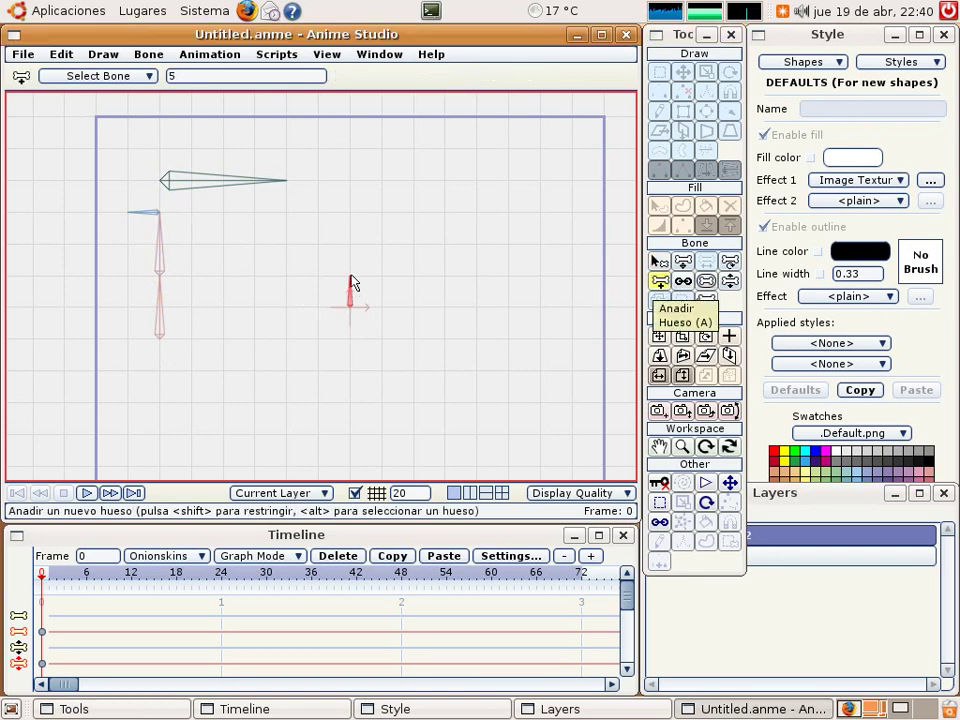
Rotate the master bone to test how it drives the new bone at the origin
{"action": "left_click", "coordinate": [730, 281]}
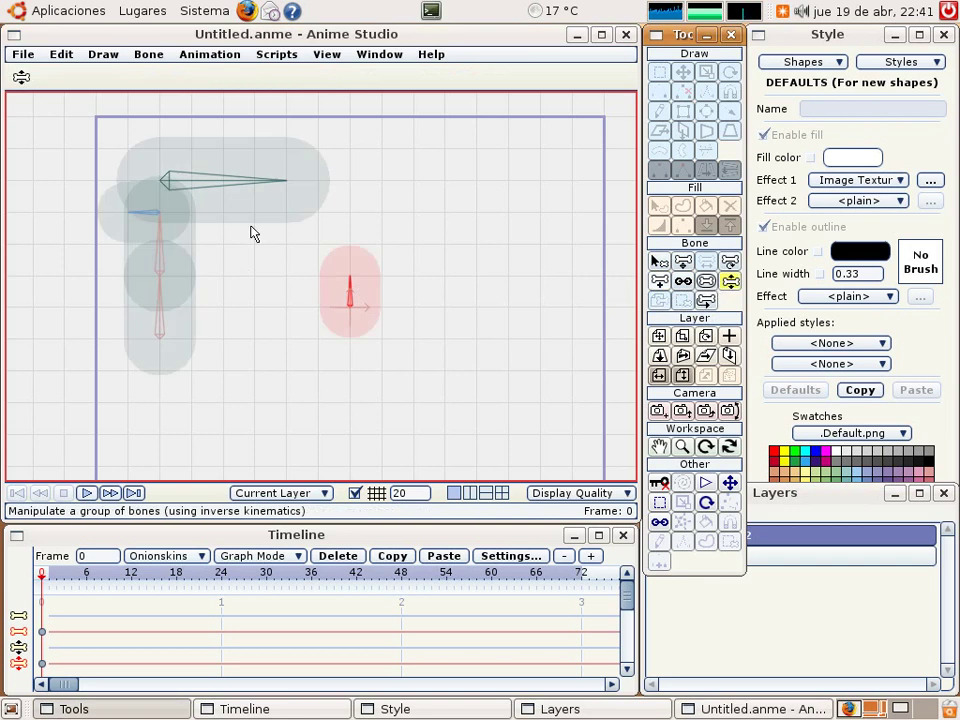
{"action": "left_click_drag", "start_coordinate": [250, 185], "coordinate": [208, 216]}
{"action": "key", "text": "b"}
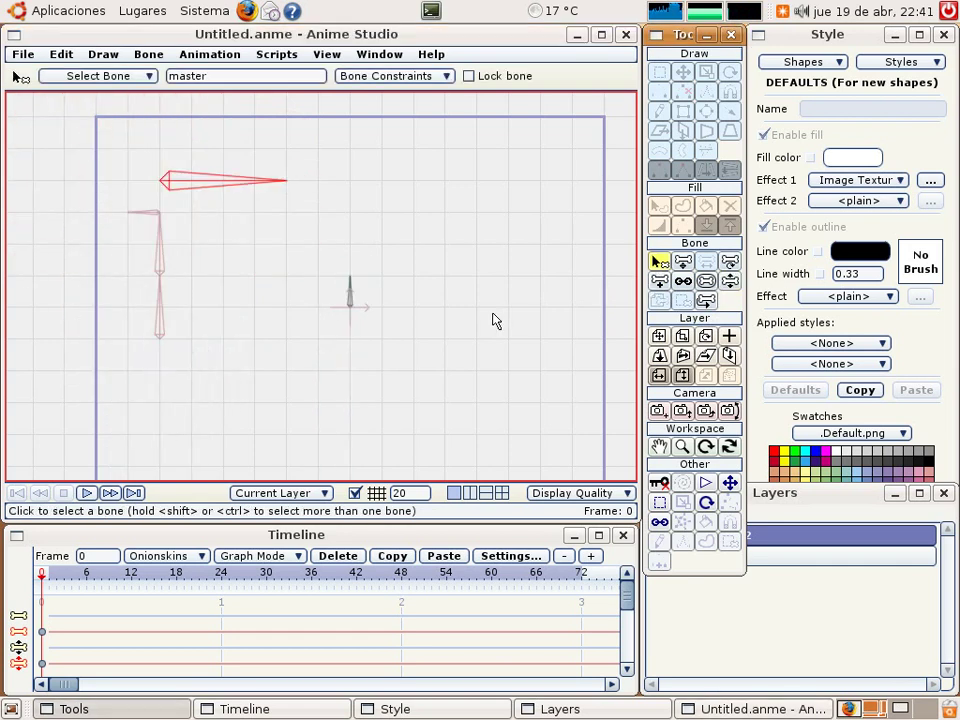
Swing the master bone widely with Manipulate Bones to check the origin bone's full travel
{"action": "left_click_drag", "start_coordinate": [499, 280], "coordinate": [504, 250]}
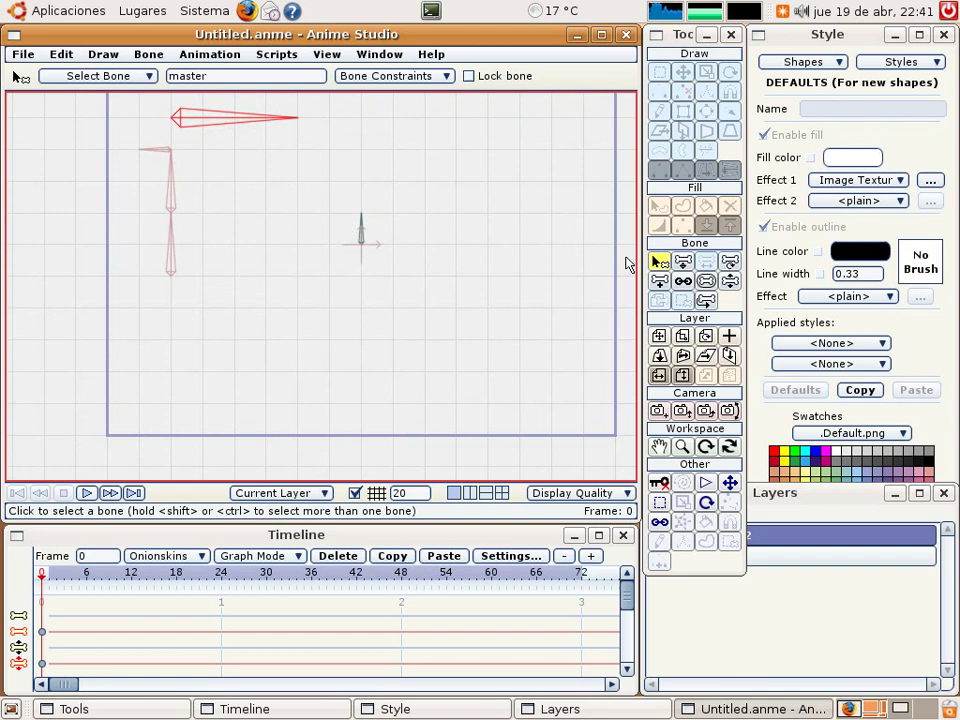
{"action": "left_click", "coordinate": [730, 281]}
{"action": "left_click_drag", "start_coordinate": [285, 133], "coordinate": [95, 119]}
{"action": "left_click_drag", "start_coordinate": [369, 338], "coordinate": [335, 200]}
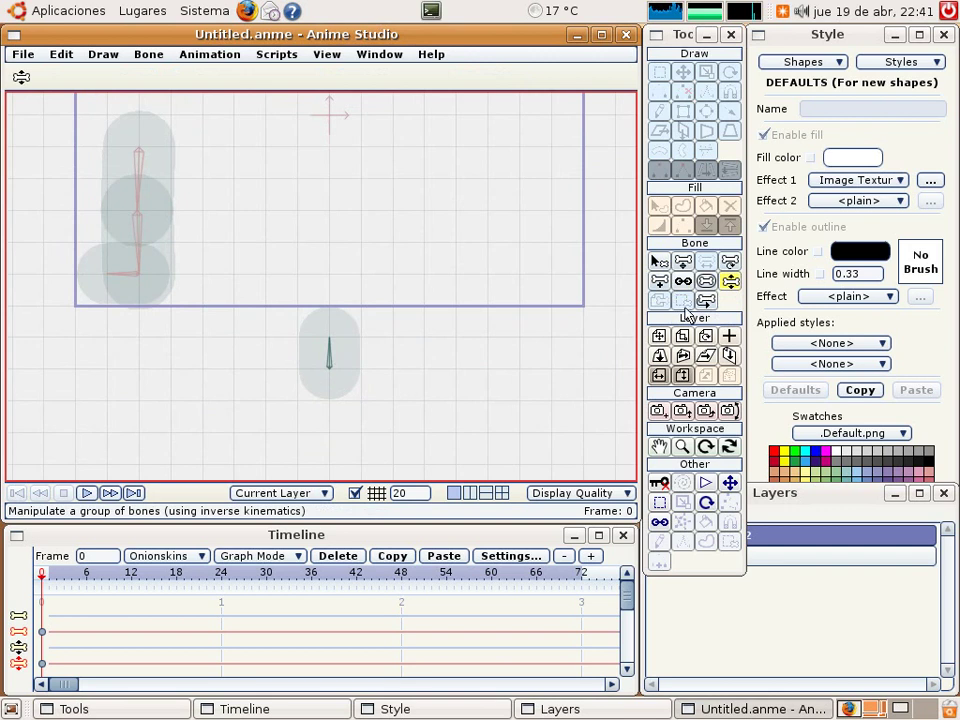
{"action": "left_click", "coordinate": [659, 261]}
{"action": "scroll", "coordinate": [396, 260], "scroll_direction": "down", "scroll_amount": 3}
{"action": "left_click_drag", "start_coordinate": [396, 260], "coordinate": [399, 341]}
{"action": "scroll", "coordinate": [396, 320], "scroll_direction": "up", "scroll_amount": 3}
{"action": "scroll", "coordinate": [398, 348], "scroll_direction": "up", "scroll_amount": 4}
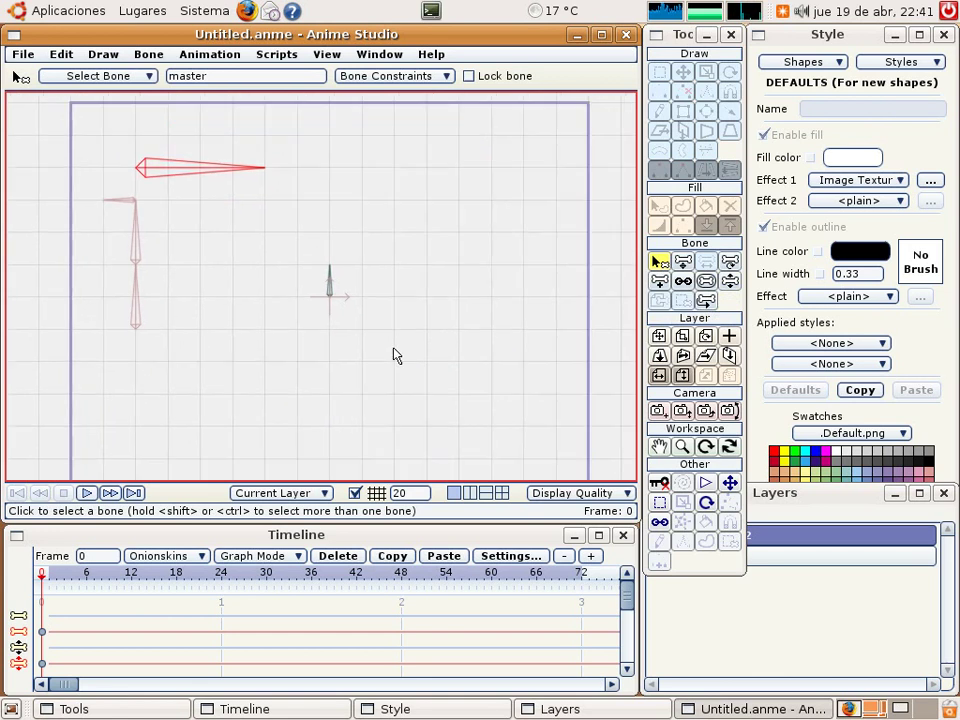
Nest Layer 1 inside the Layer 2 bone layer and draw a circle on it centred on the origin, as wide as two short bones
{"action": "left_click", "coordinate": [772, 541]}
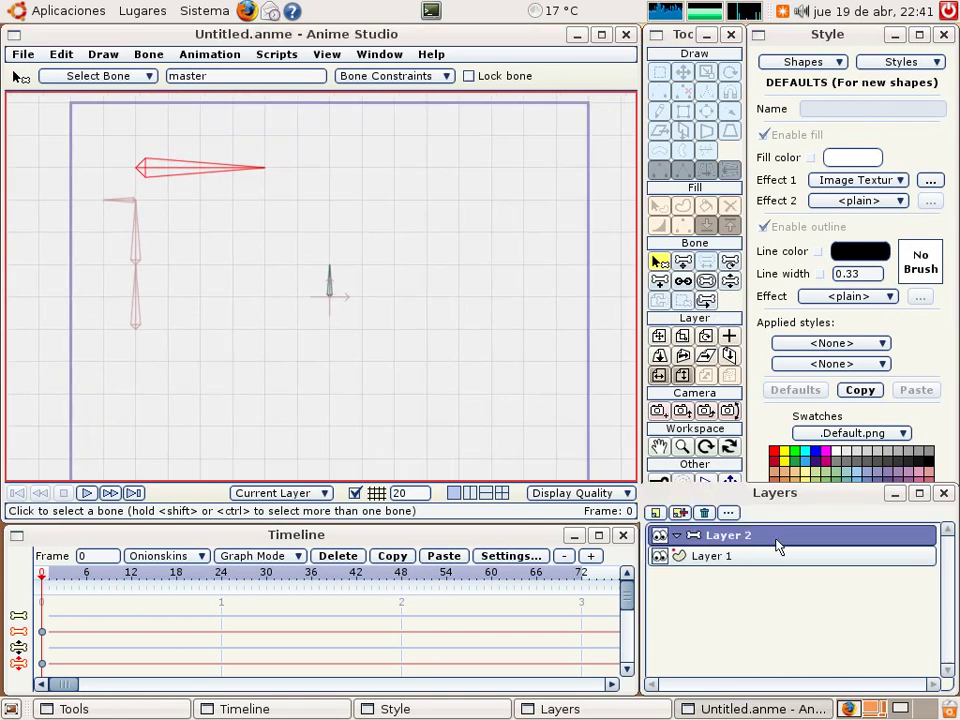
{"action": "left_click", "coordinate": [764, 556]}
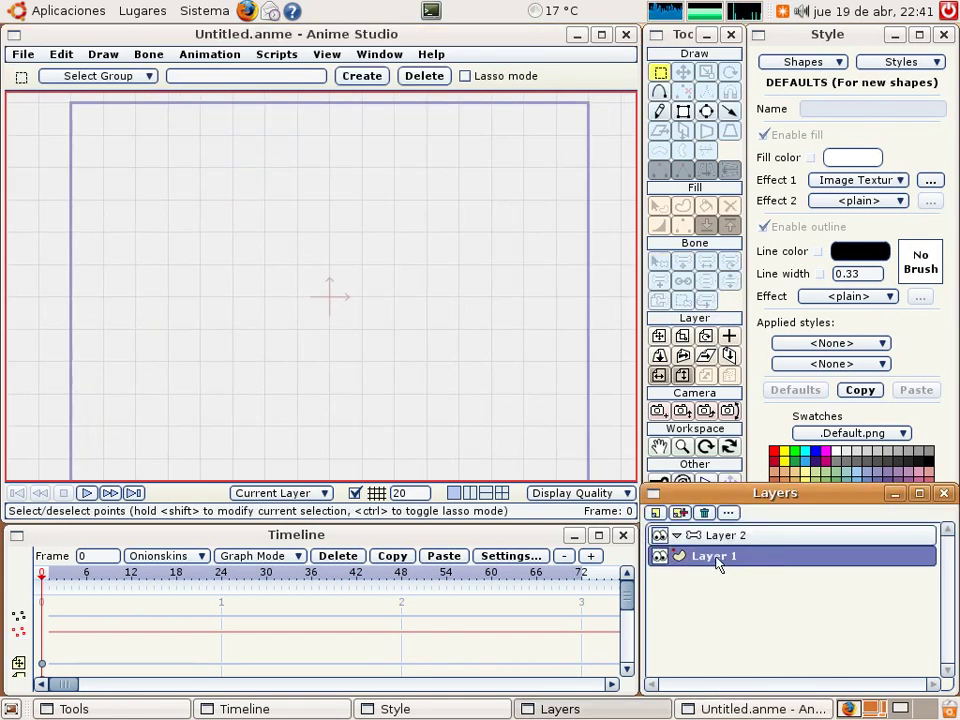
{"action": "left_click_drag", "start_coordinate": [737, 566], "coordinate": [744, 546]}
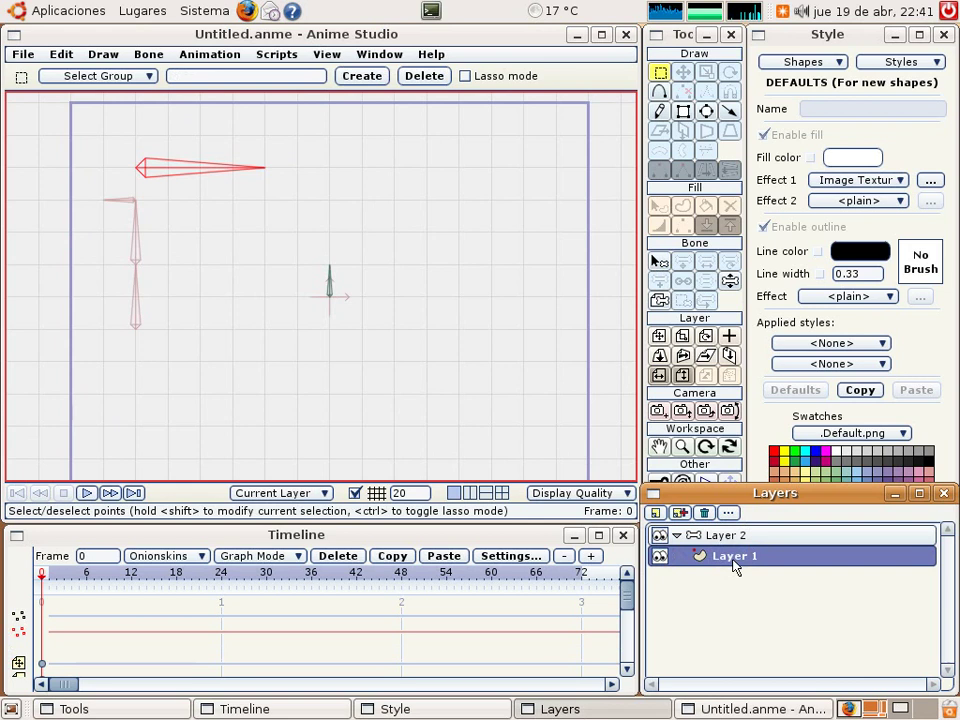
{"action": "left_click", "coordinate": [706, 111]}
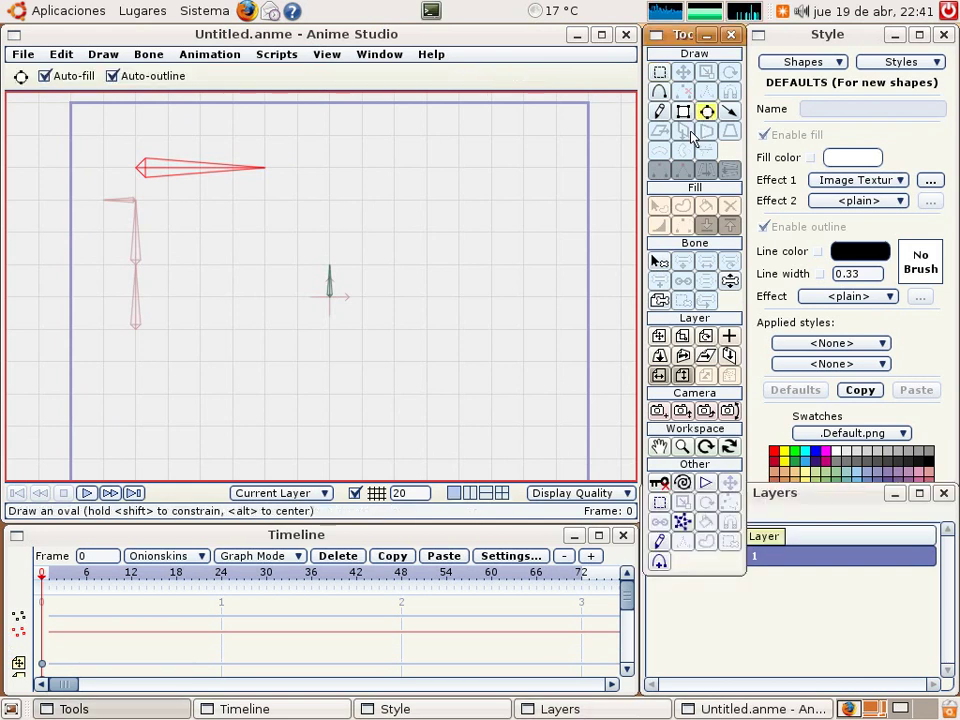
{"action": "left_click_drag", "start_coordinate": [296, 263], "coordinate": [362, 329]}
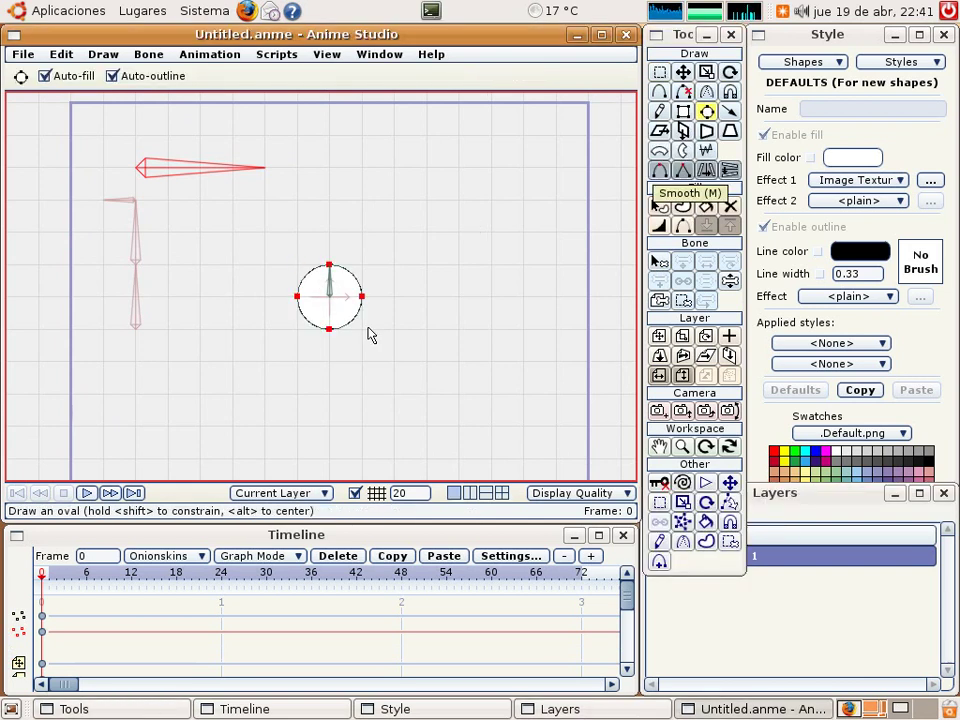
Rotate the master bone on Layer 2 to test how the rig moves the circle
{"action": "left_click", "coordinate": [786, 540]}
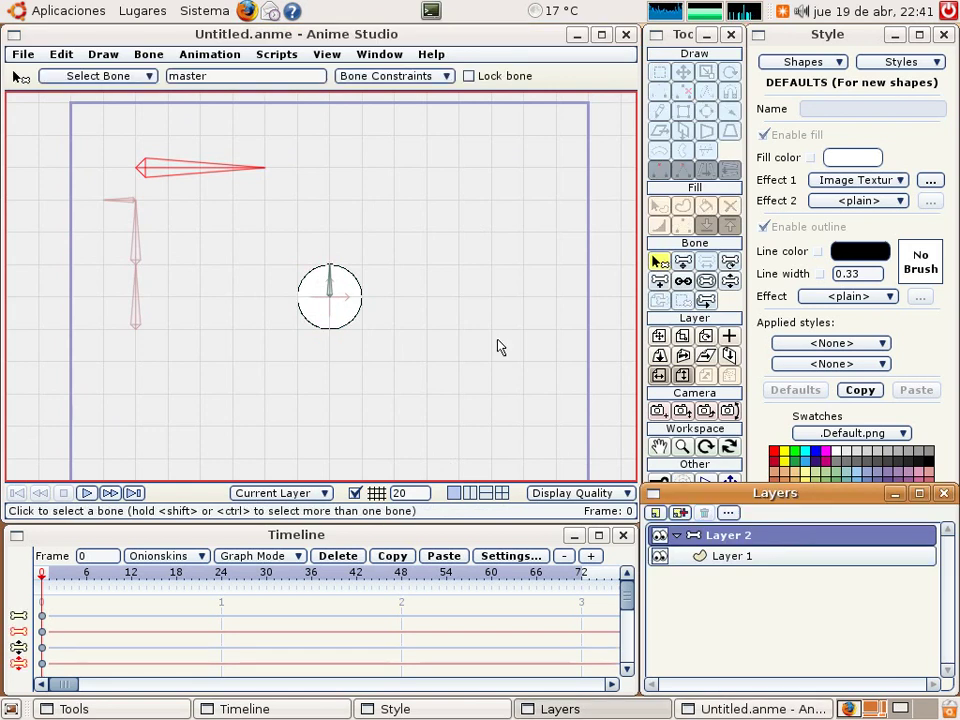
{"action": "left_click", "coordinate": [729, 281]}
{"action": "mouse_move", "coordinate": [245, 169]}
{"action": "left_mouse_down"}
{"action": "mouse_move", "coordinate": [205, 257]}
{"action": "mouse_move", "coordinate": [19, 210]}
{"action": "mouse_move", "coordinate": [30, 163]}
{"action": "mouse_move", "coordinate": [133, 300]}
{"action": "mouse_move", "coordinate": [250, 192]}
{"action": "mouse_move", "coordinate": [238, 171]}
{"action": "mouse_move", "coordinate": [184, 291]}
{"action": "mouse_move", "coordinate": [229, 334]}
{"action": "mouse_move", "coordinate": [345, 307]}
{"action": "mouse_move", "coordinate": [335, 245]}
{"action": "left_mouse_up"}
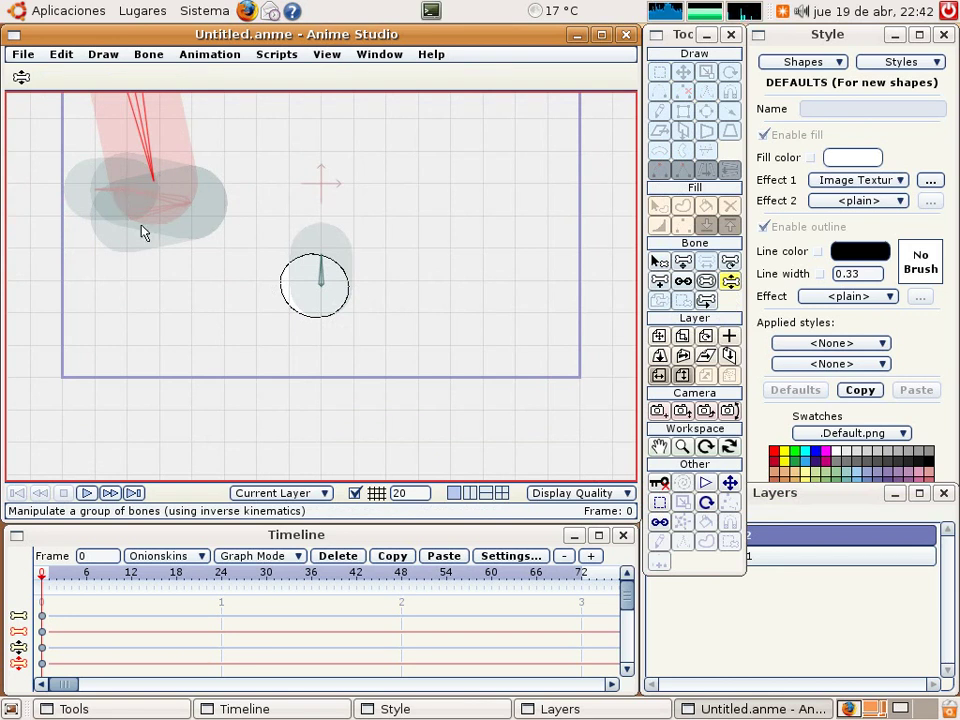
{"action": "scroll", "coordinate": [180, 219], "scroll_direction": "down", "scroll_amount": 2}
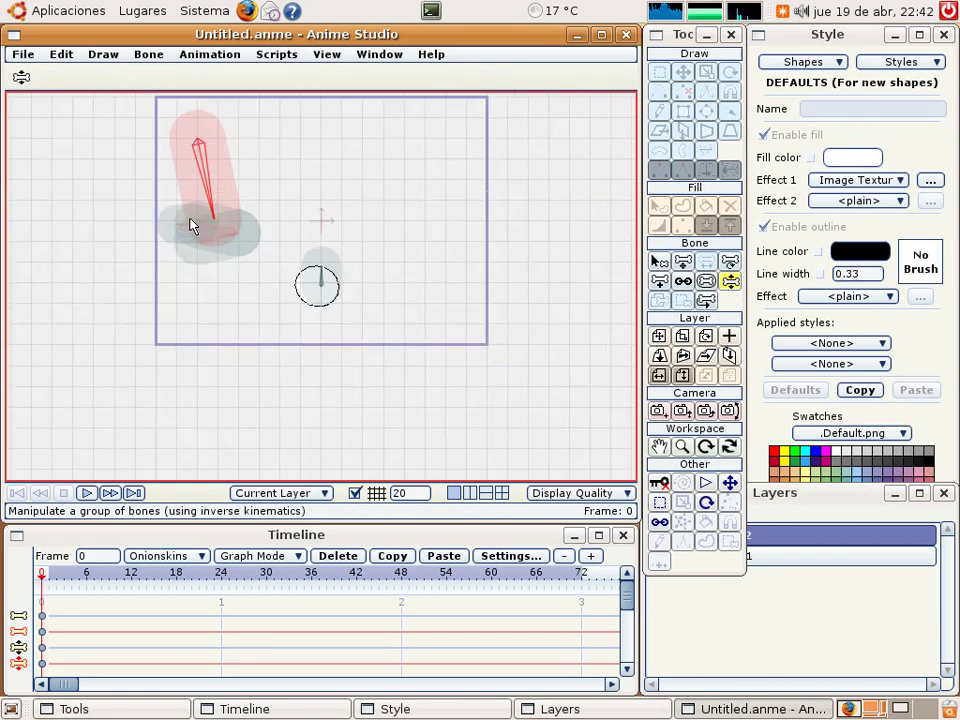
{"action": "left_click_drag", "start_coordinate": [190, 218], "coordinate": [179, 280]}
{"action": "scroll", "coordinate": [181, 281], "scroll_direction": "up", "scroll_amount": 1}
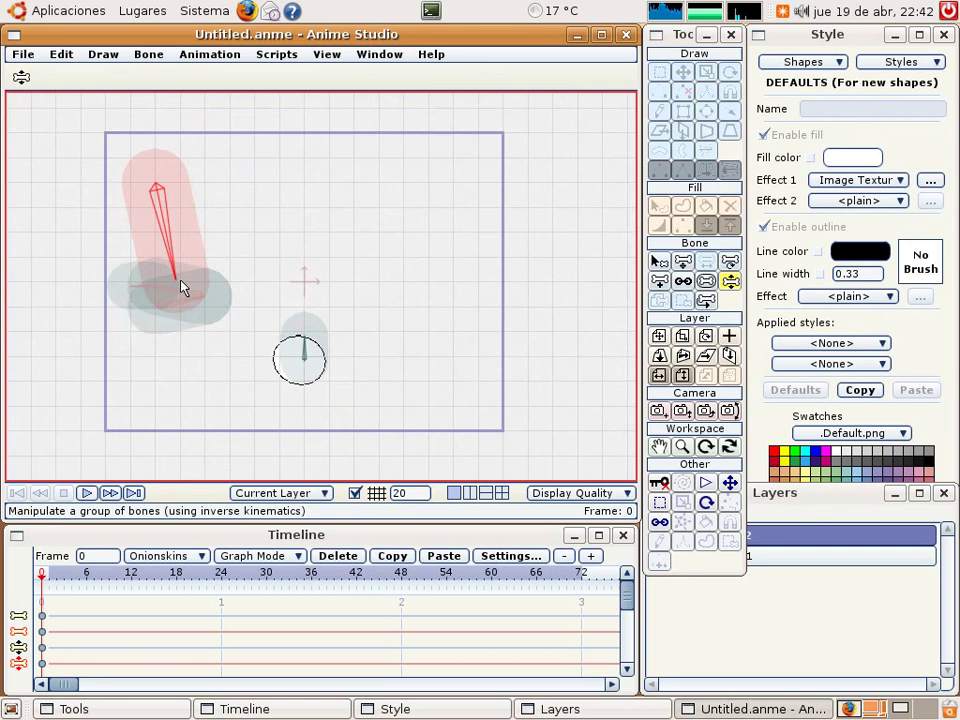
{"action": "left_click", "coordinate": [659, 262]}
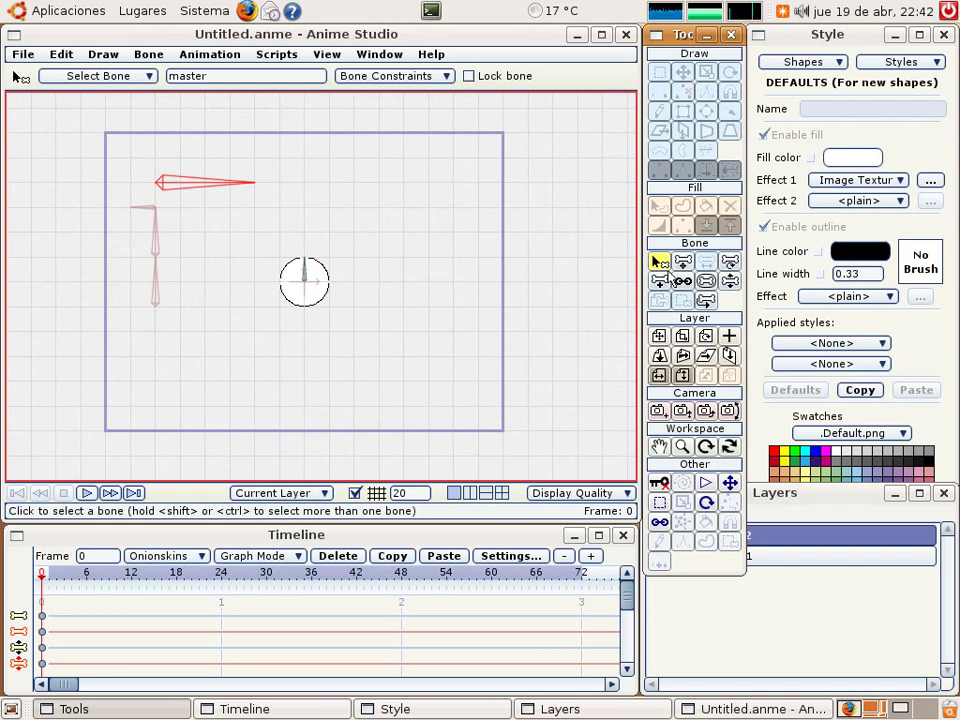
Reparent the master bone to the lowest bone of the chain
{"action": "left_click", "coordinate": [659, 521]}
{"action": "left_click", "coordinate": [157, 260]}
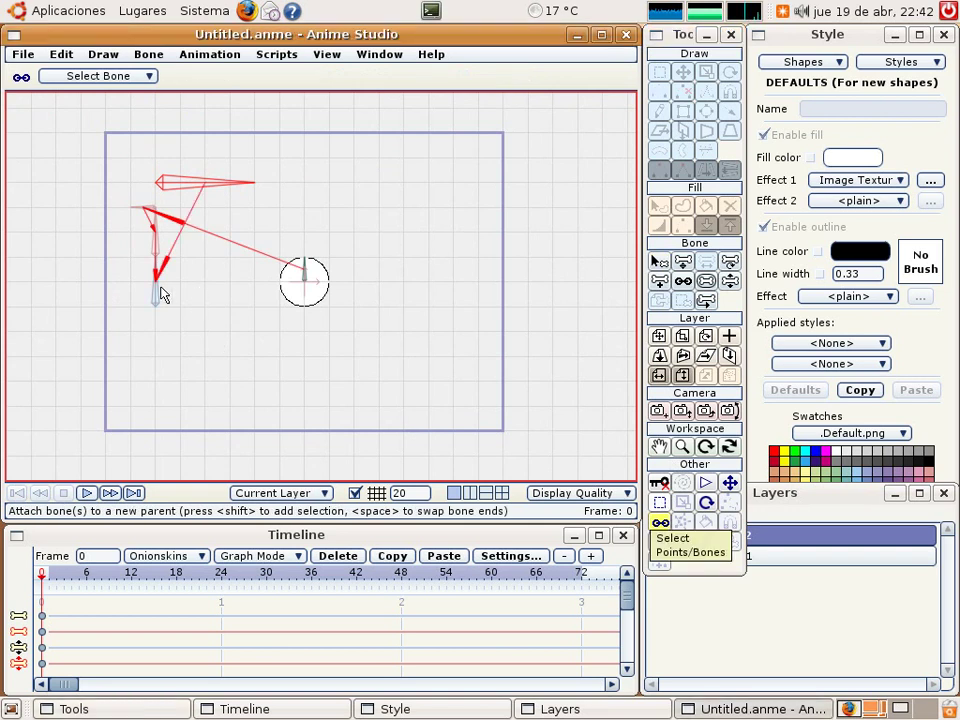
Undo the last reparenting of the master bone and clear the bone selection
{"action": "left_click", "coordinate": [61, 54]}
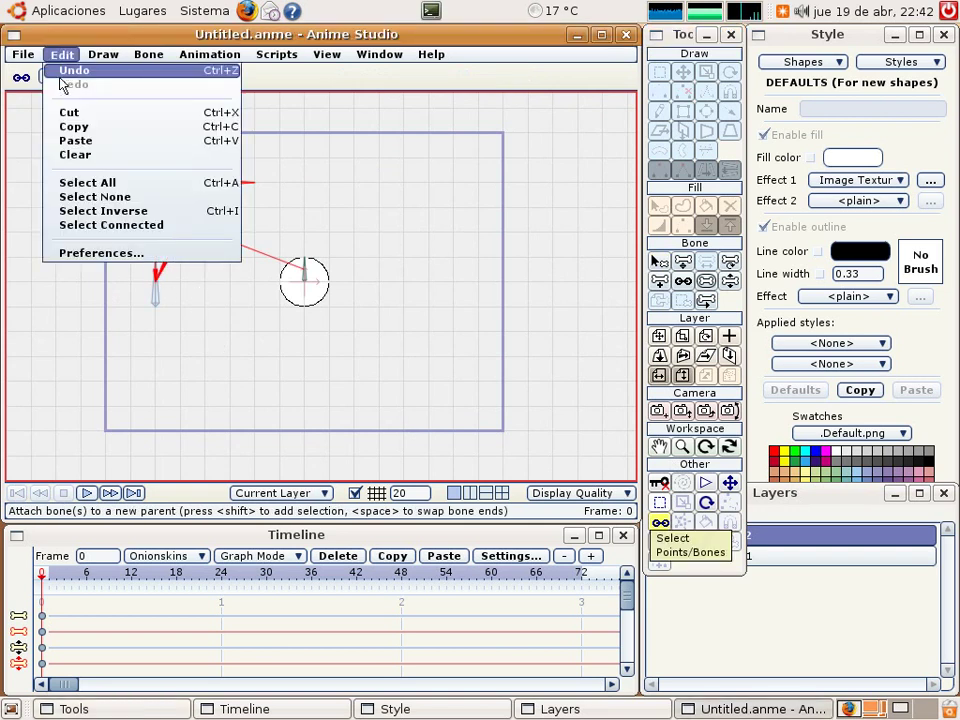
{"action": "left_click", "coordinate": [64, 68]}
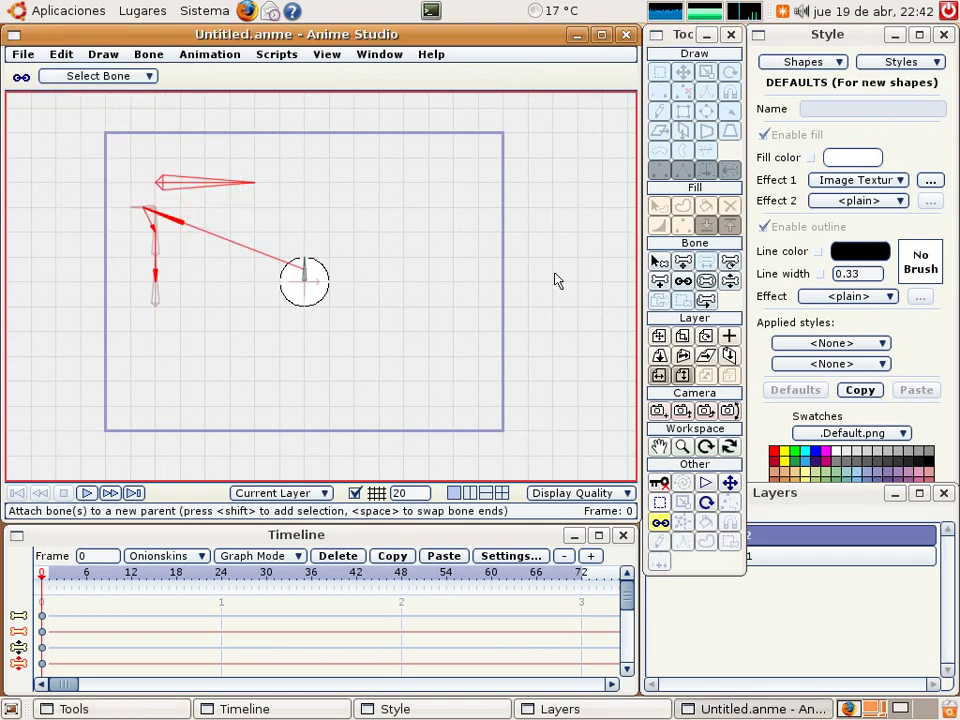
{"action": "left_click", "coordinate": [658, 263]}
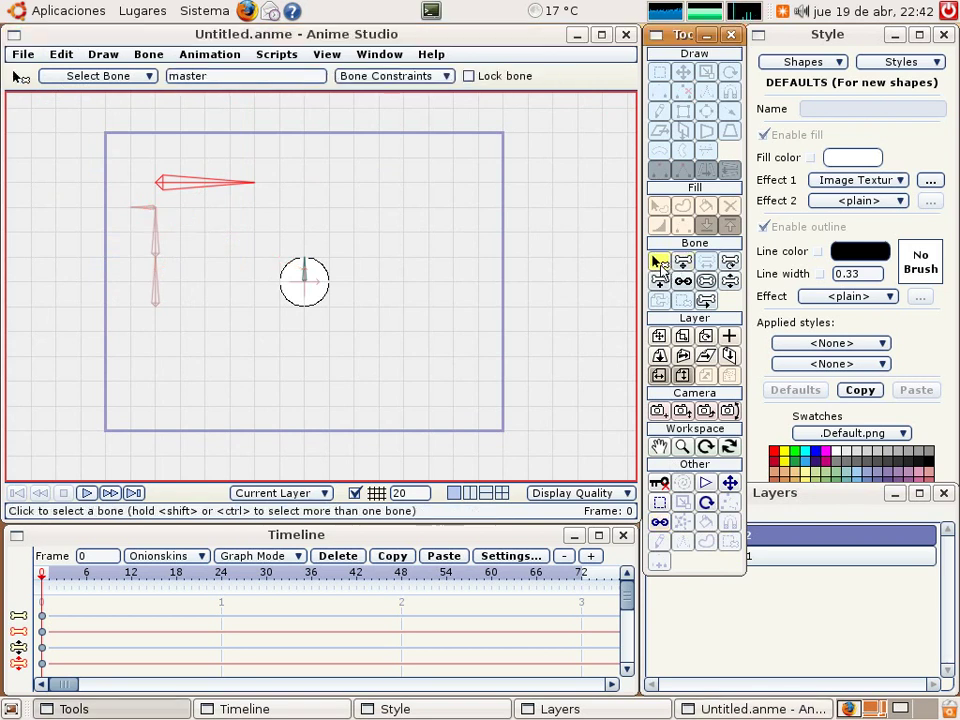
{"action": "left_click", "coordinate": [513, 303]}
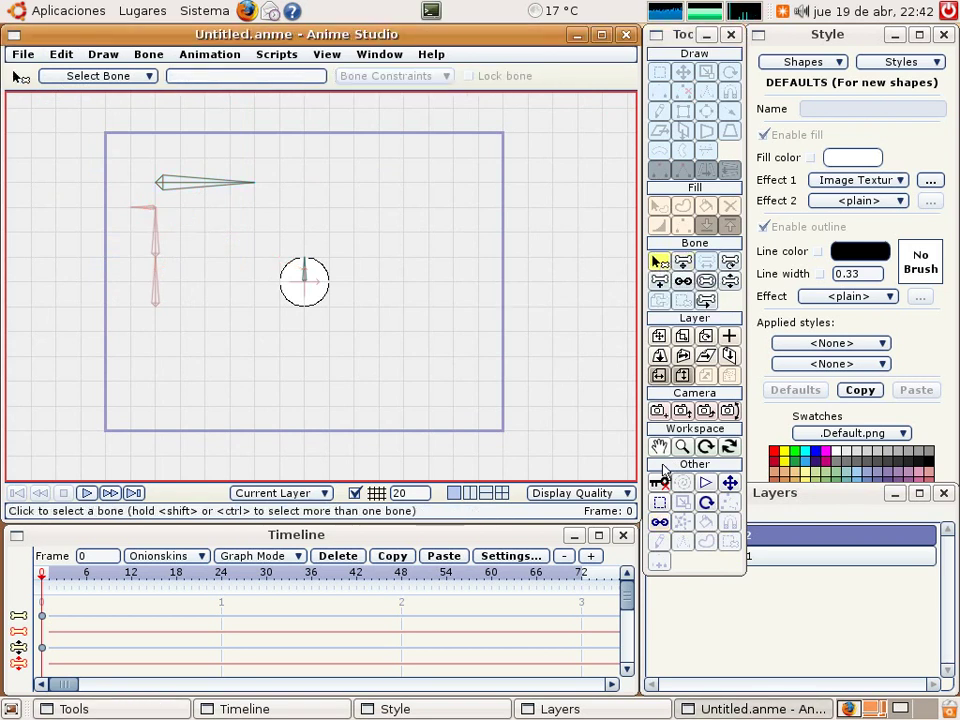
Lasso-select the master bone and the three-bone chain, leaving out the origin bone, and set their bone strength to 0
{"action": "left_click", "coordinate": [659, 504]}
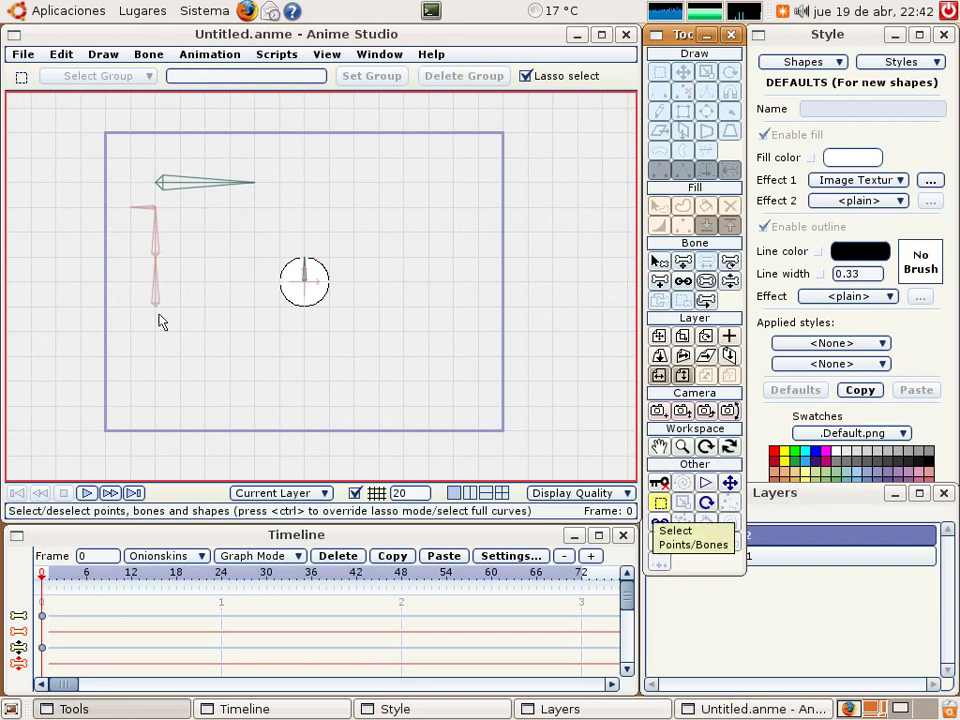
{"action": "mouse_move", "coordinate": [140, 325]}
{"action": "left_mouse_down"}
{"action": "mouse_move", "coordinate": [264, 168]}
{"action": "mouse_move", "coordinate": [181, 137]}
{"action": "mouse_move", "coordinate": [128, 143]}
{"action": "mouse_move", "coordinate": [96, 240]}
{"action": "mouse_move", "coordinate": [131, 321]}
{"action": "left_mouse_up"}
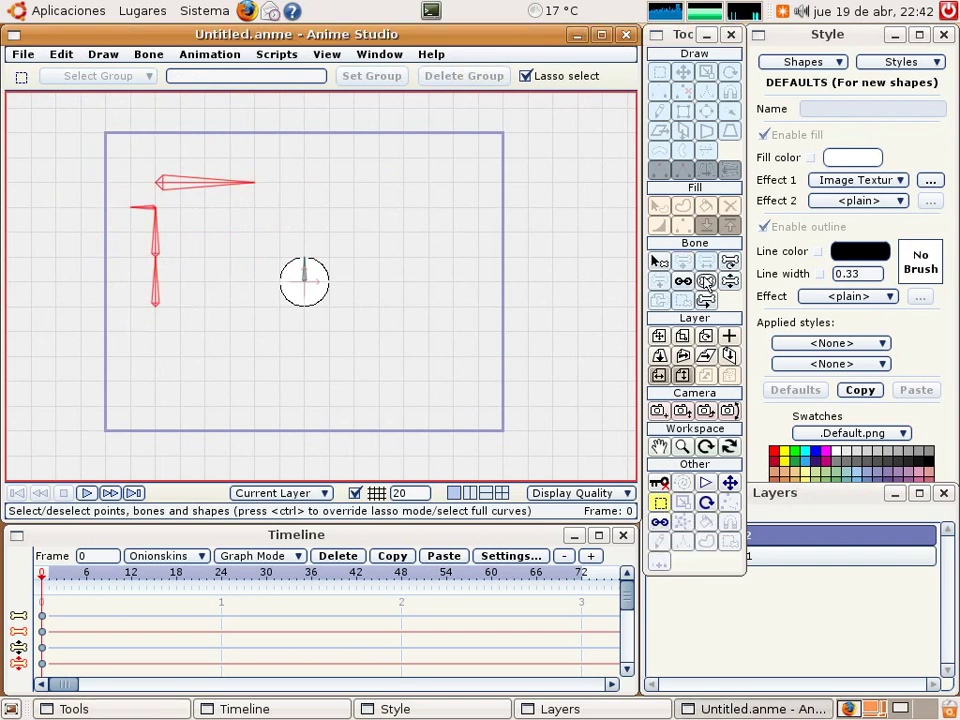
{"action": "left_click", "coordinate": [706, 281]}
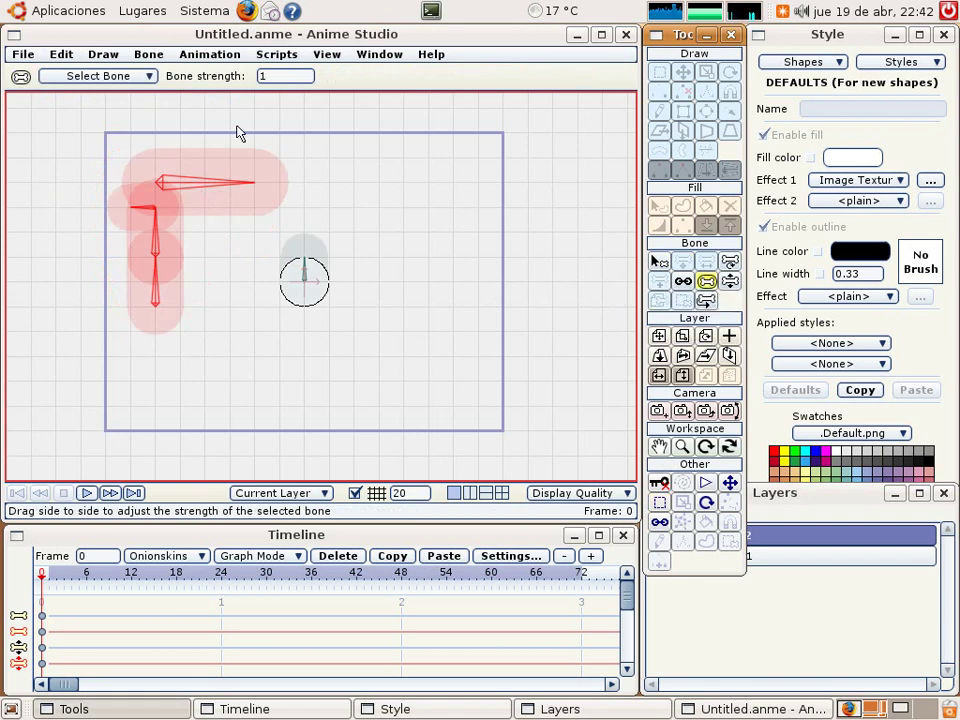
{"action": "double_click", "coordinate": [262, 76]}
{"action": "type", "text": "0"}
{"action": "key", "text": "Return"}
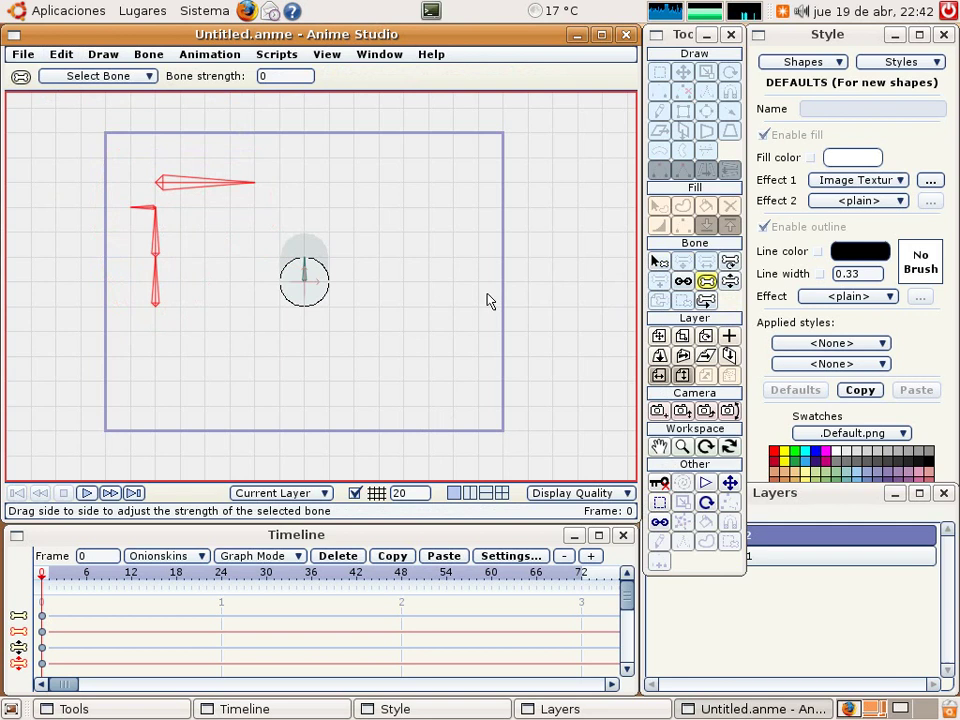
Deselect the bones and swing the master bone downward with Manipulate Bones to test how the circle moves
{"action": "left_click", "coordinate": [658, 258]}
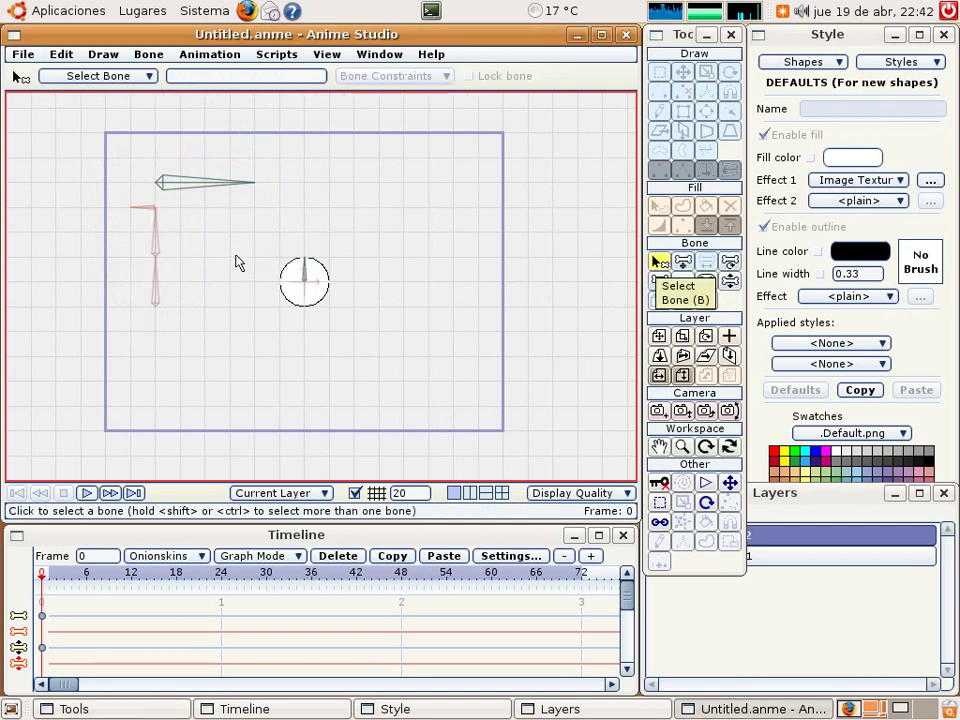
{"action": "left_click", "coordinate": [730, 281]}
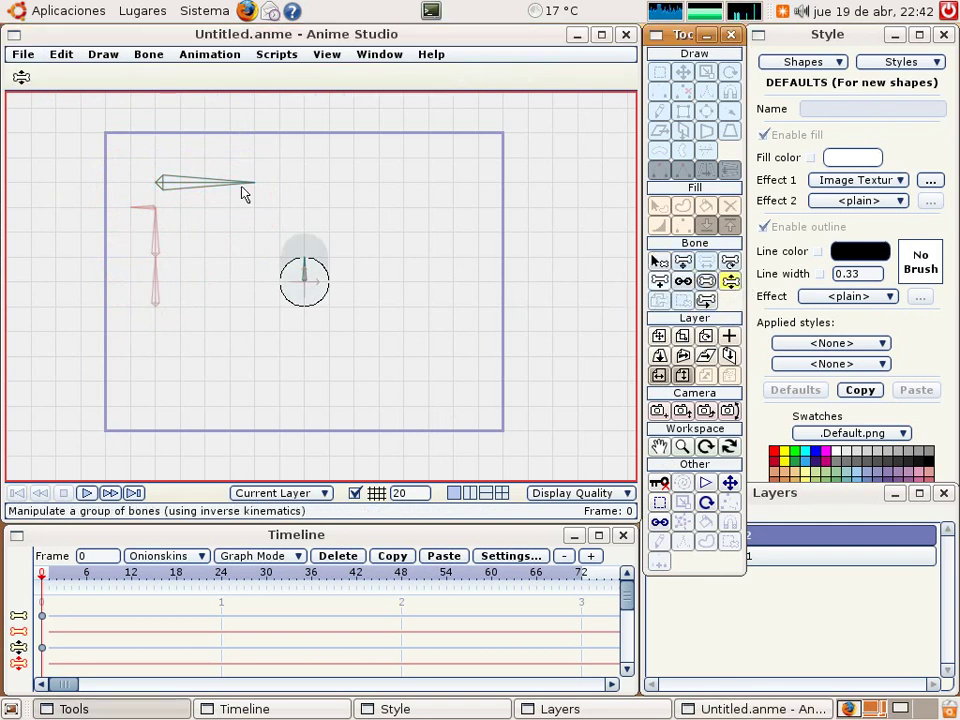
{"action": "left_click", "coordinate": [240, 192]}
{"action": "left_click_drag", "start_coordinate": [240, 192], "coordinate": [193, 210]}
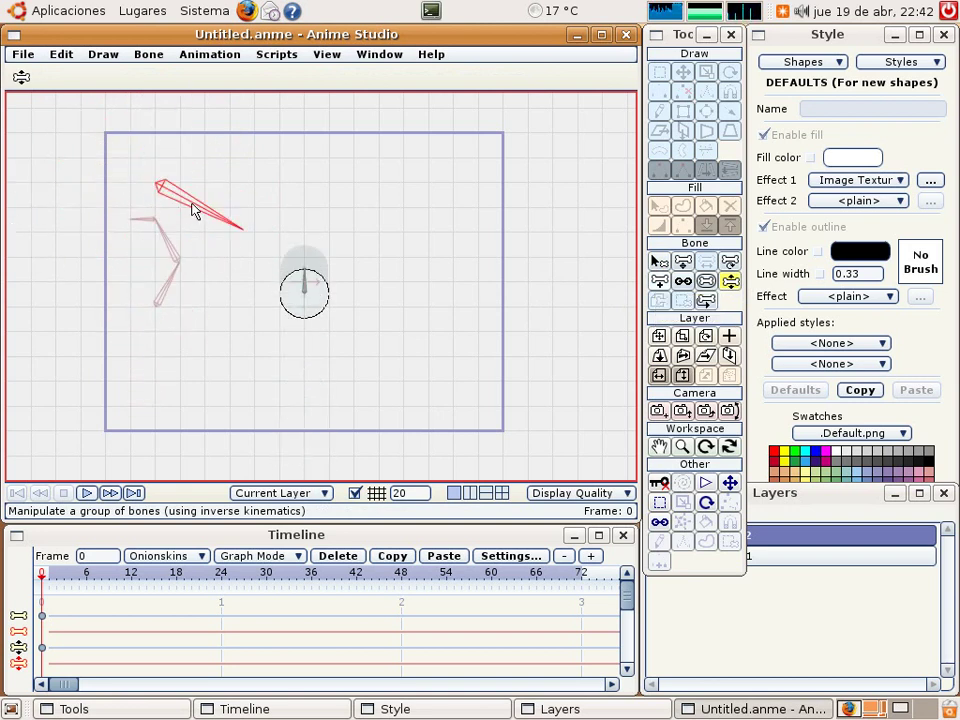